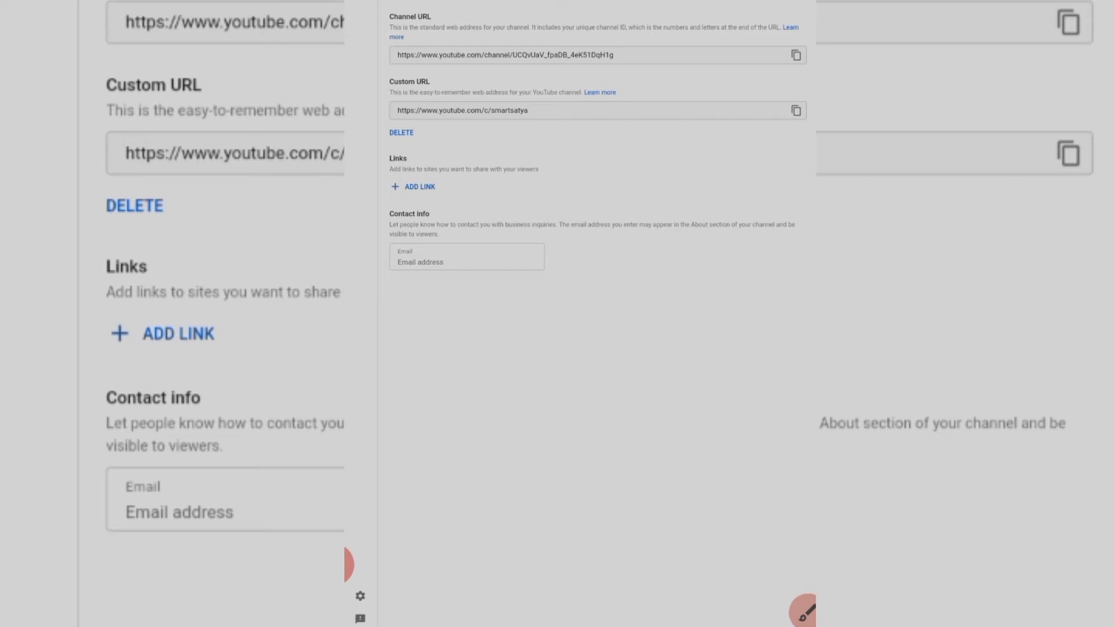
Step: Open the channel's basic info in Settings and remove the keyword "Tech infomative videos"
{"action": "mouse_move", "coordinate": [365, 563]}
{"action": "left_mouse_down"}
{"action": "mouse_move", "coordinate": [362, 620]}
{"action": "mouse_move", "coordinate": [398, 612]}
{"action": "left_mouse_up"}
{"action": "scroll", "coordinate": [599, 314], "scroll_direction": "up", "scroll_amount": 1}
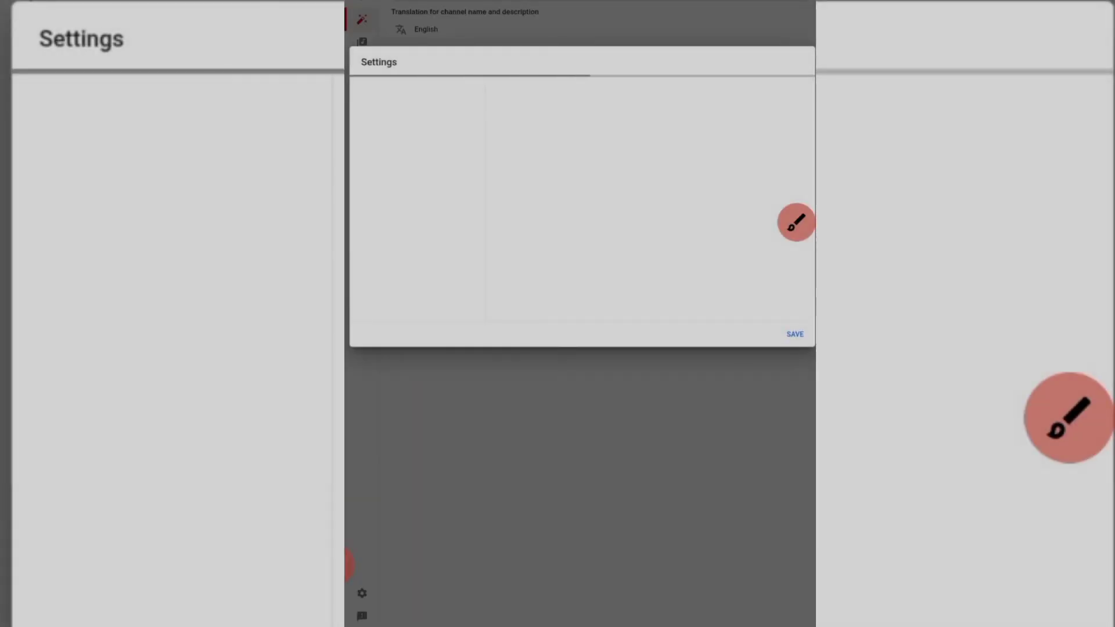
{"action": "left_click_drag", "start_coordinate": [796, 222], "coordinate": [797, 604]}
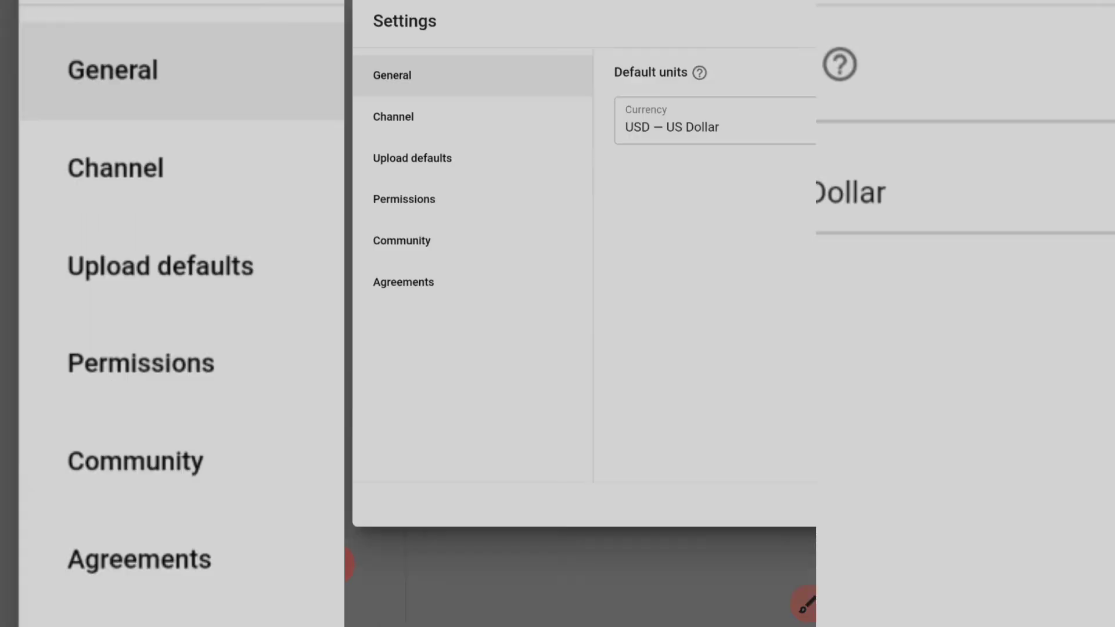
{"action": "left_click", "coordinate": [393, 117]}
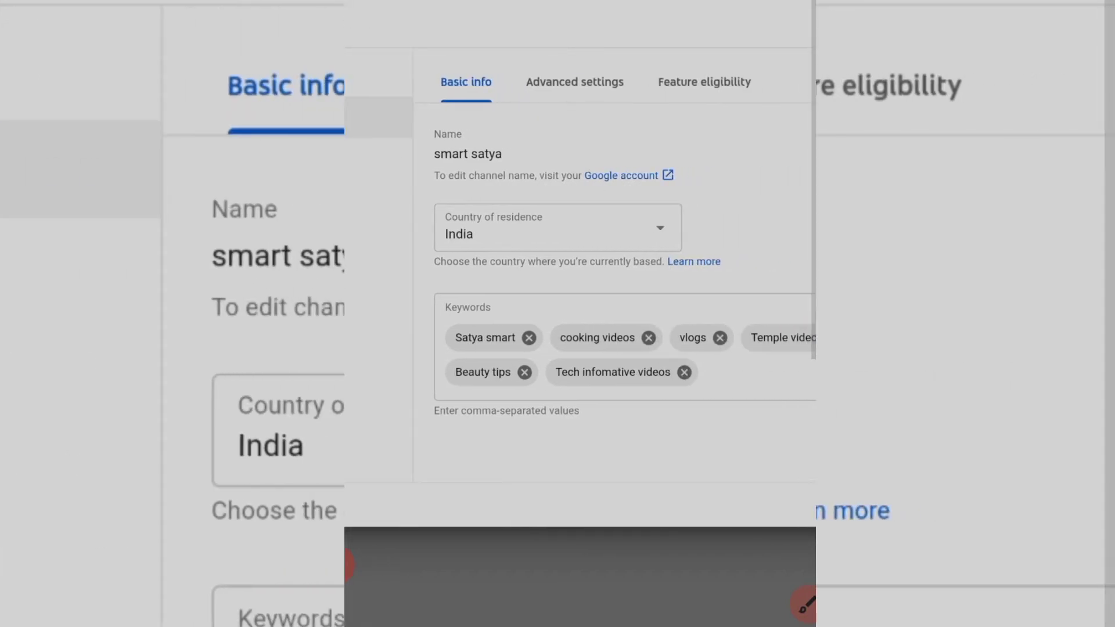
{"action": "key", "text": "BackSpace"}
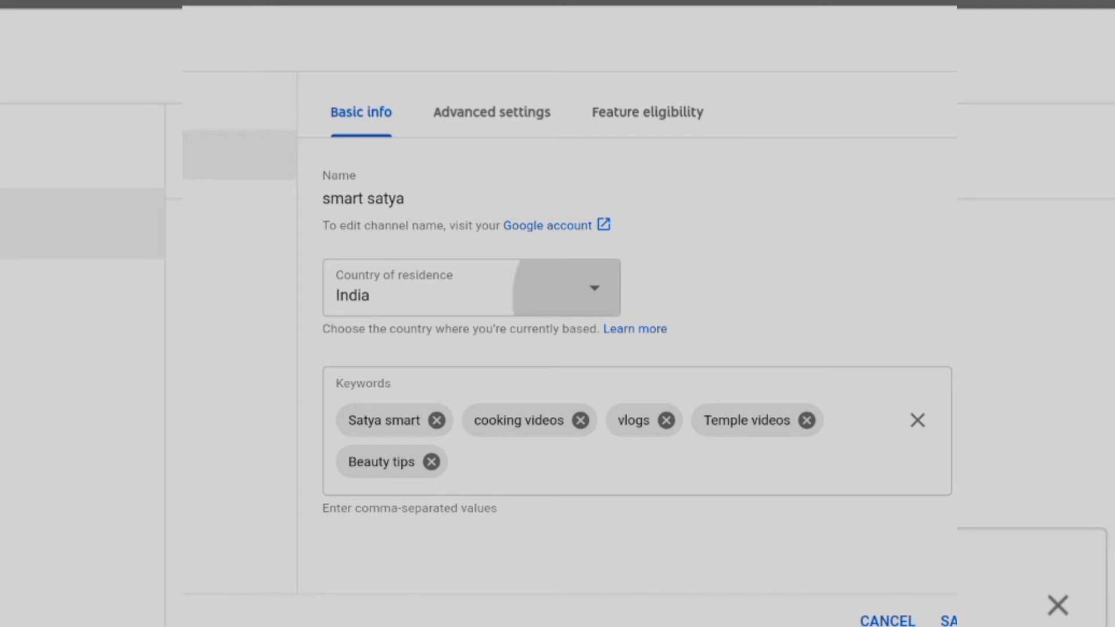
Step: Choose India as the channel's country of residence
{"action": "left_click", "coordinate": [594, 287]}
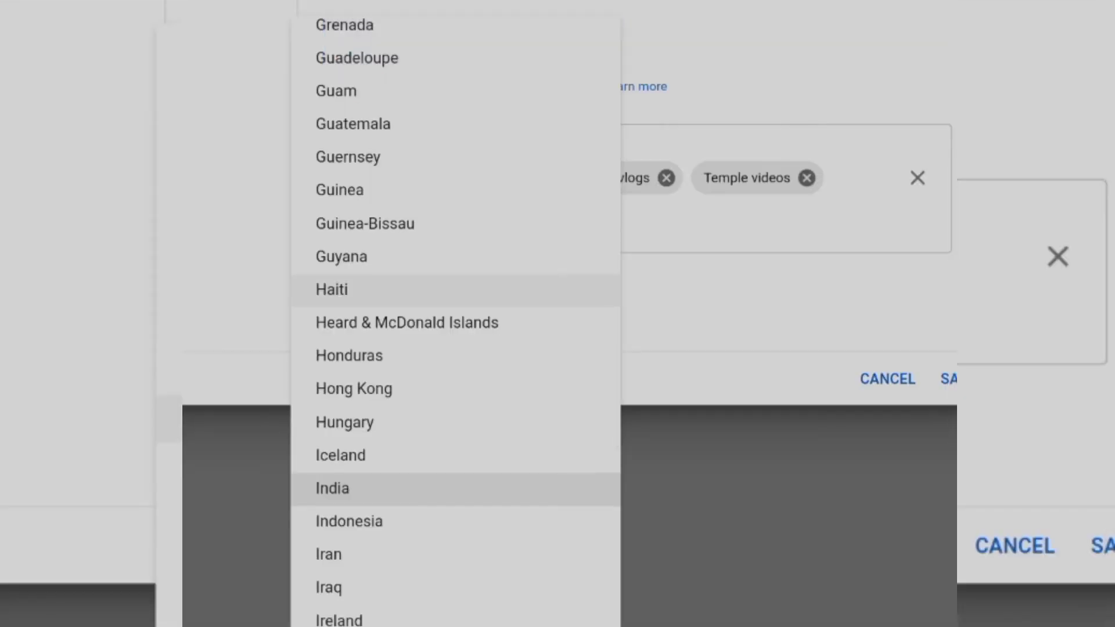
{"action": "scroll", "coordinate": [455, 325], "scroll_direction": "down", "scroll_amount": 10}
{"action": "scroll", "coordinate": [456, 326], "scroll_direction": "down", "scroll_amount": 3}
{"action": "scroll", "coordinate": [456, 325], "scroll_direction": "up", "scroll_amount": 8}
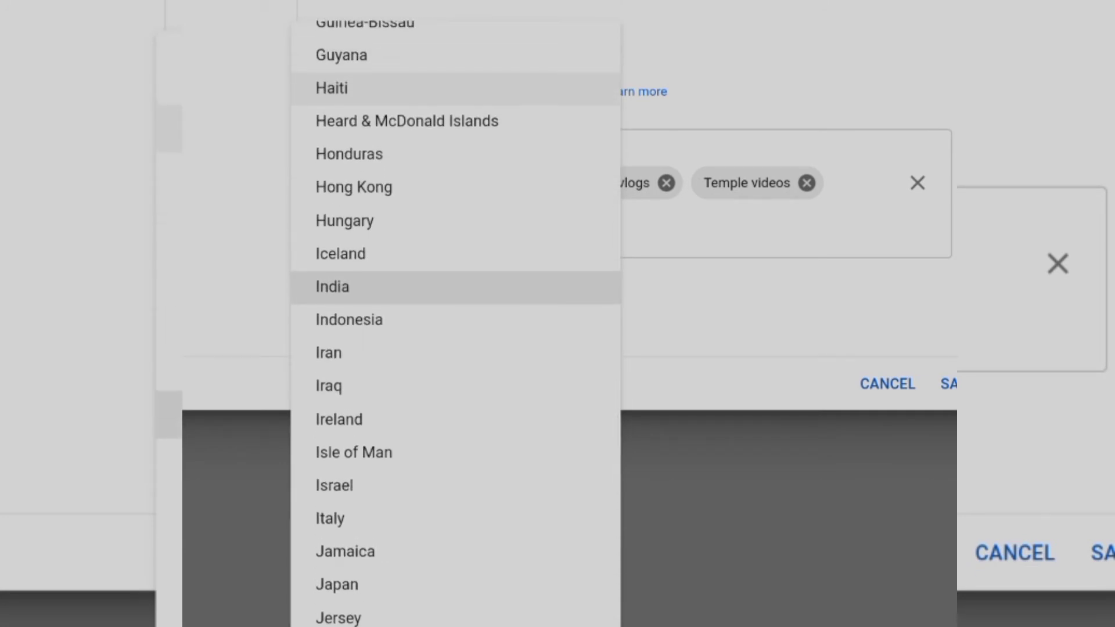
{"action": "left_click", "coordinate": [332, 287]}
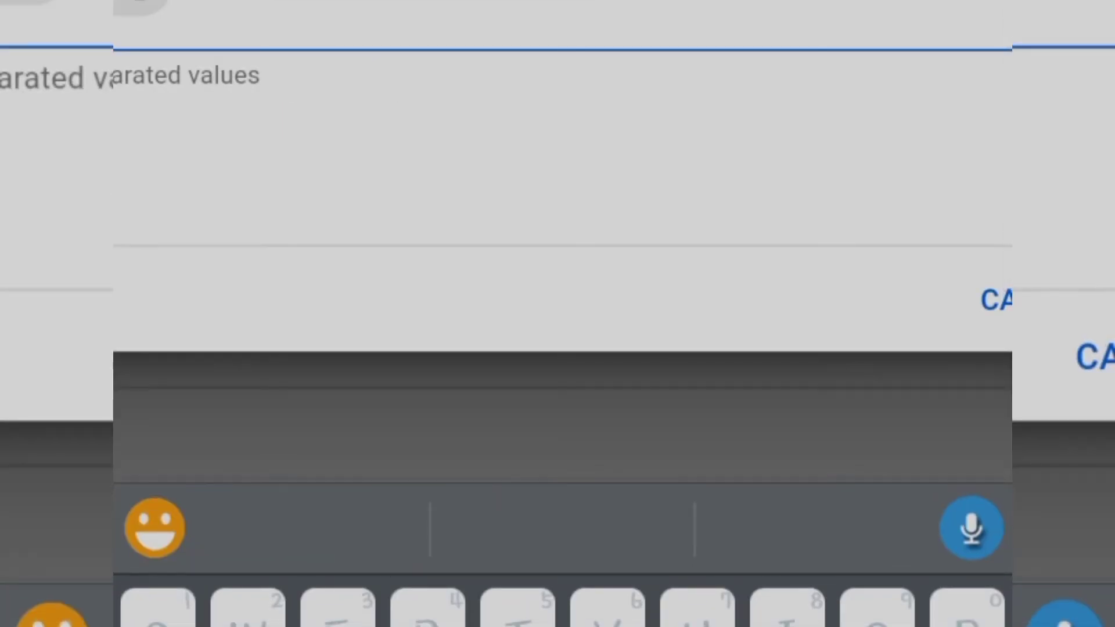
Step: Add "Tech infomative videos" as a channel keyword
{"action": "type", "text": "Tech"}
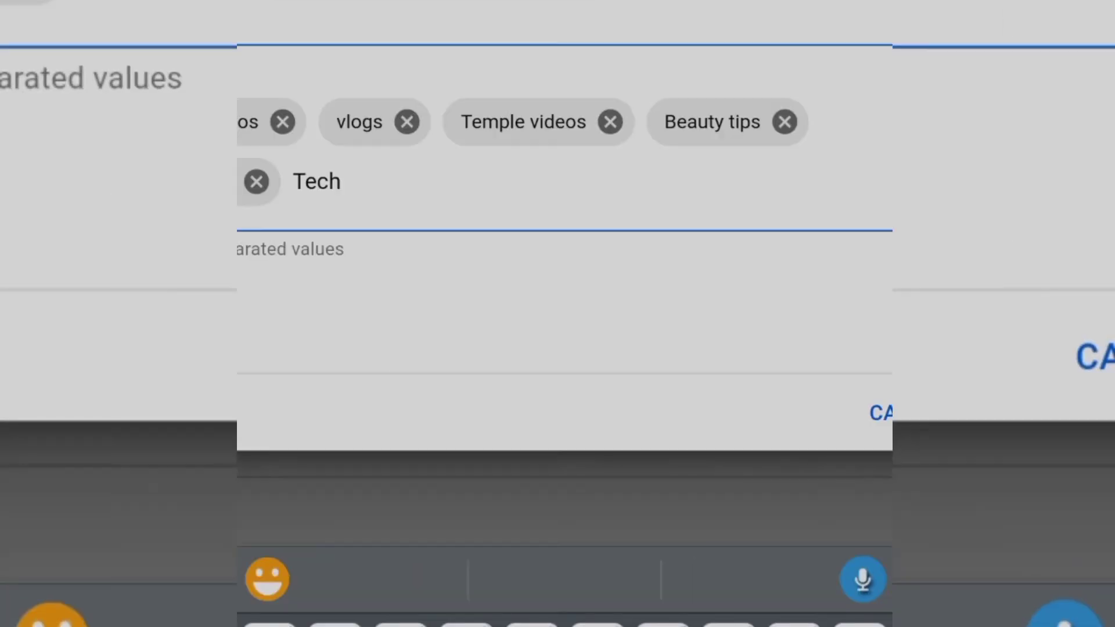
{"action": "type", "text": " infom"}
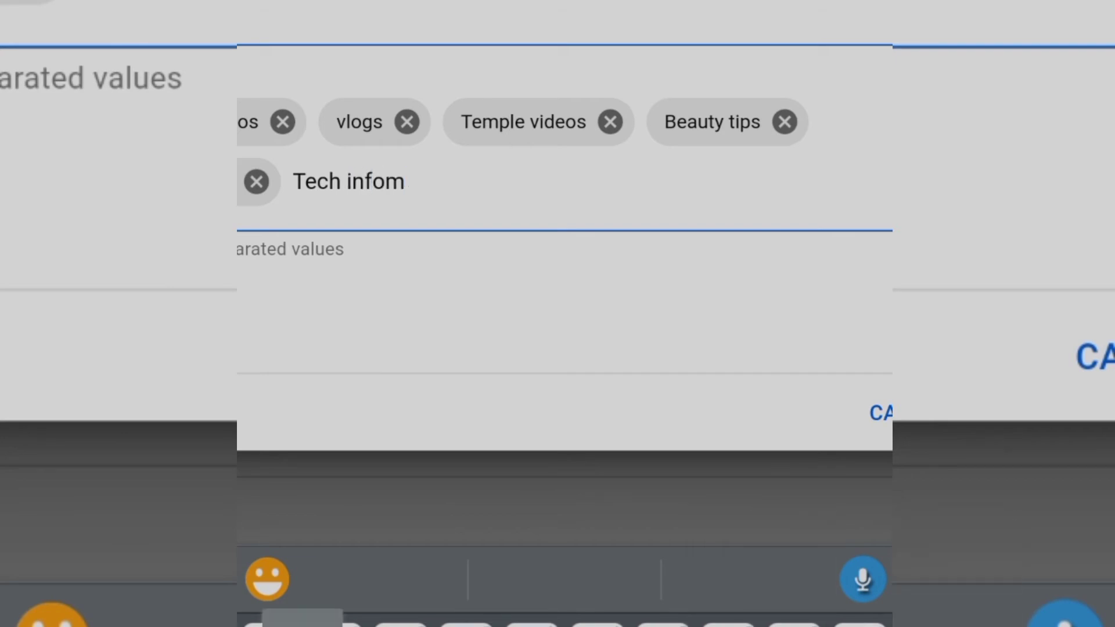
{"action": "type", "text": "ative "}
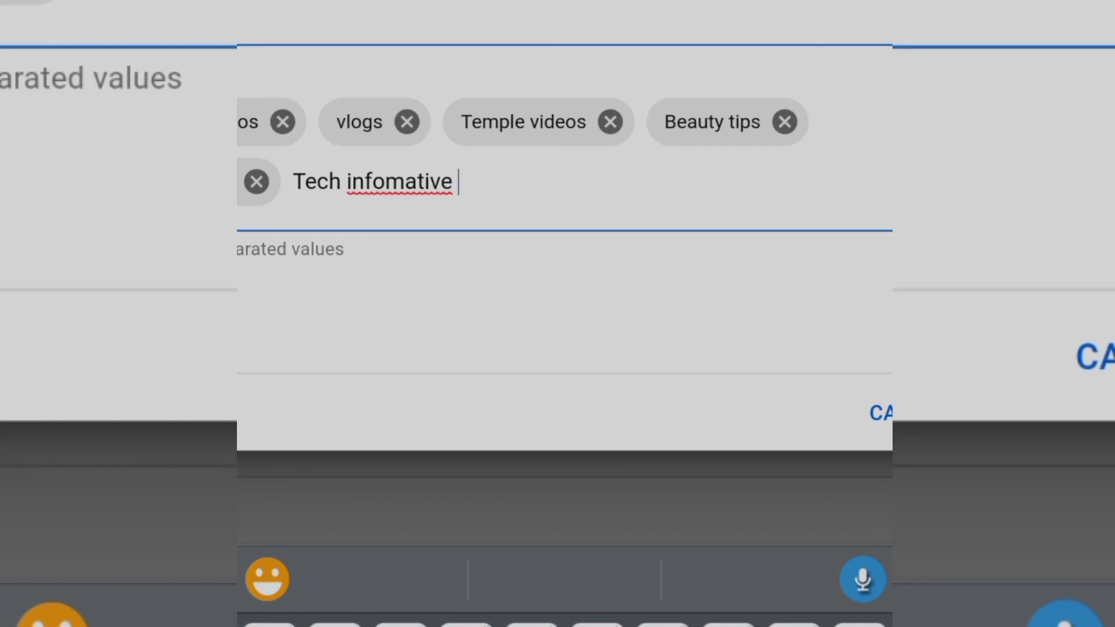
{"action": "type", "text": "videos"}
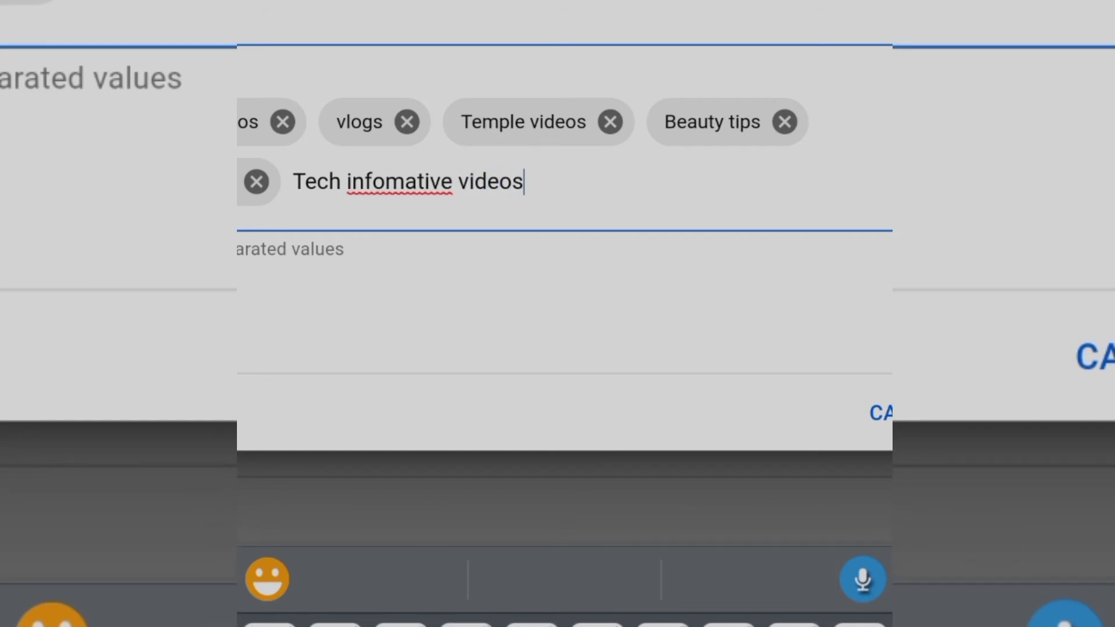
{"action": "type", "text": ","}
{"action": "left_click", "coordinate": [540, 183]}
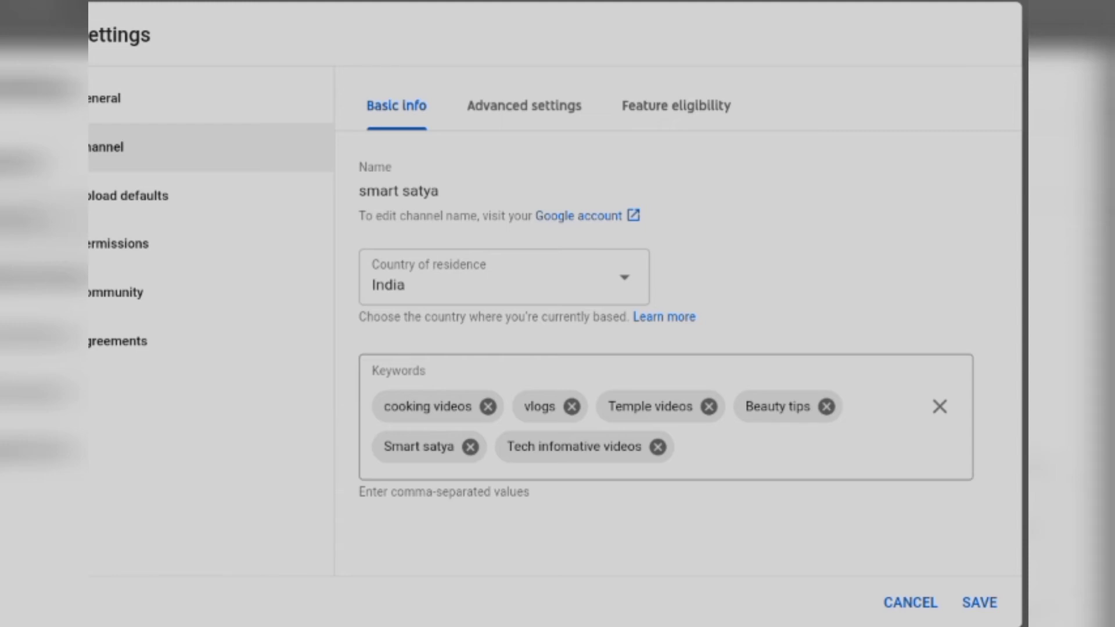
Step: Examine the channel's advanced settings for audience, Google Ads linking, auto-generated captions, subscriber count display and advertisements
{"action": "left_click", "coordinate": [524, 105]}
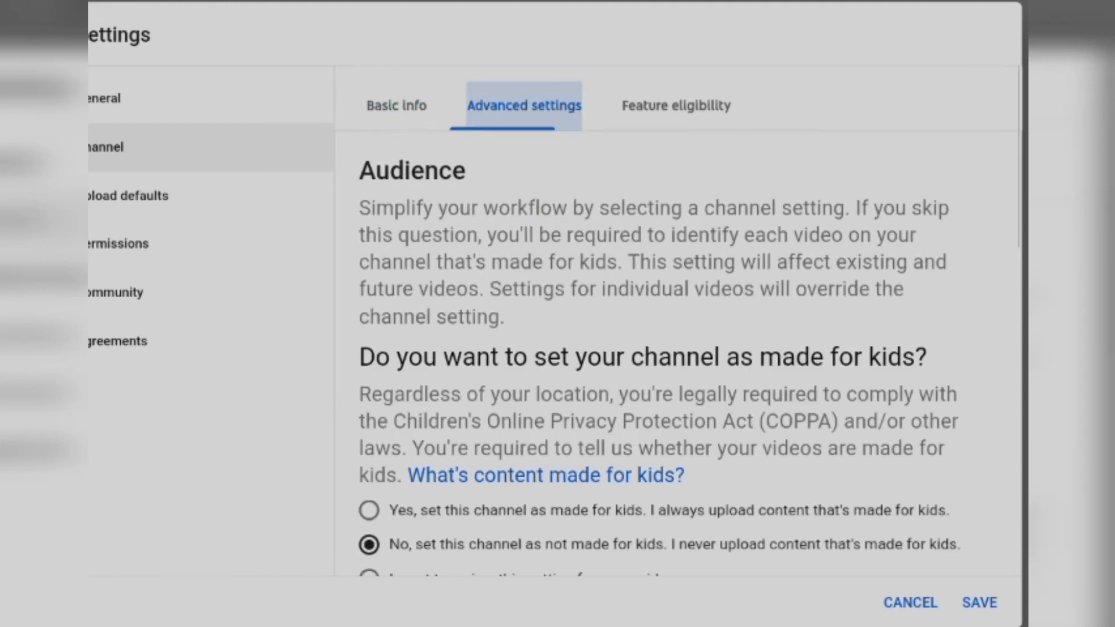
{"action": "scroll", "coordinate": [678, 348], "scroll_direction": "down", "scroll_amount": 5}
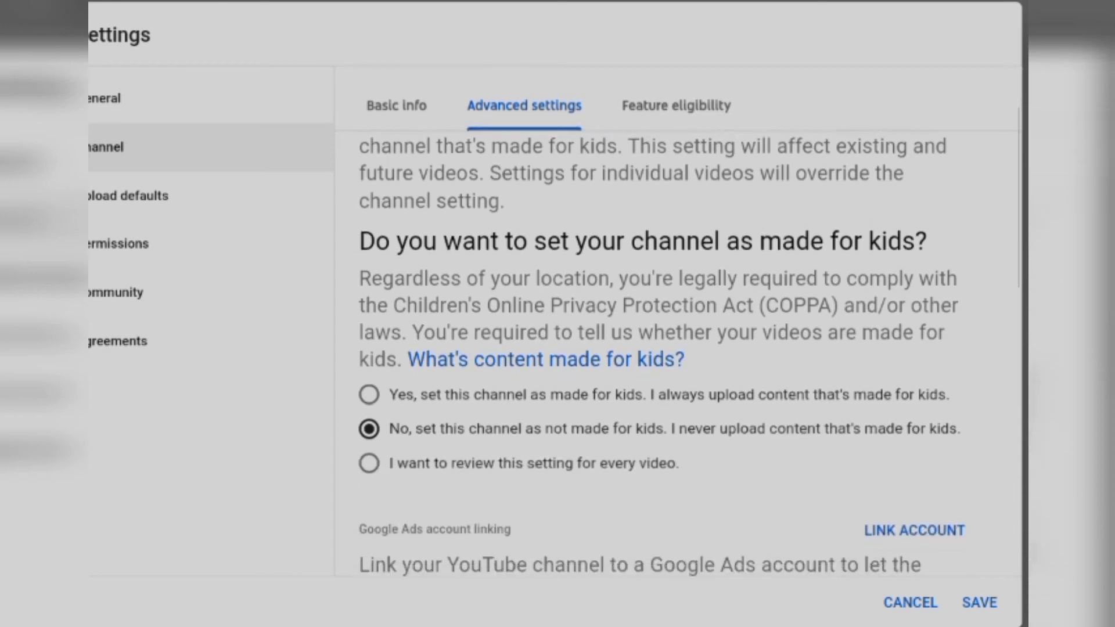
{"action": "scroll", "coordinate": [678, 349], "scroll_direction": "up", "scroll_amount": 1}
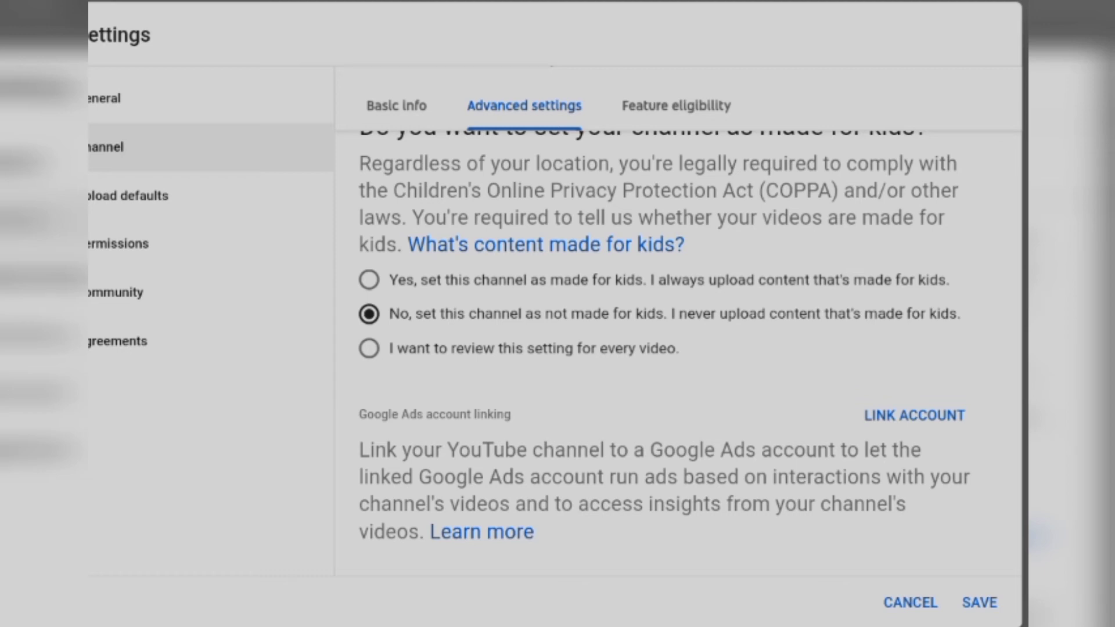
{"action": "scroll", "coordinate": [685, 348], "scroll_direction": "down", "scroll_amount": 8}
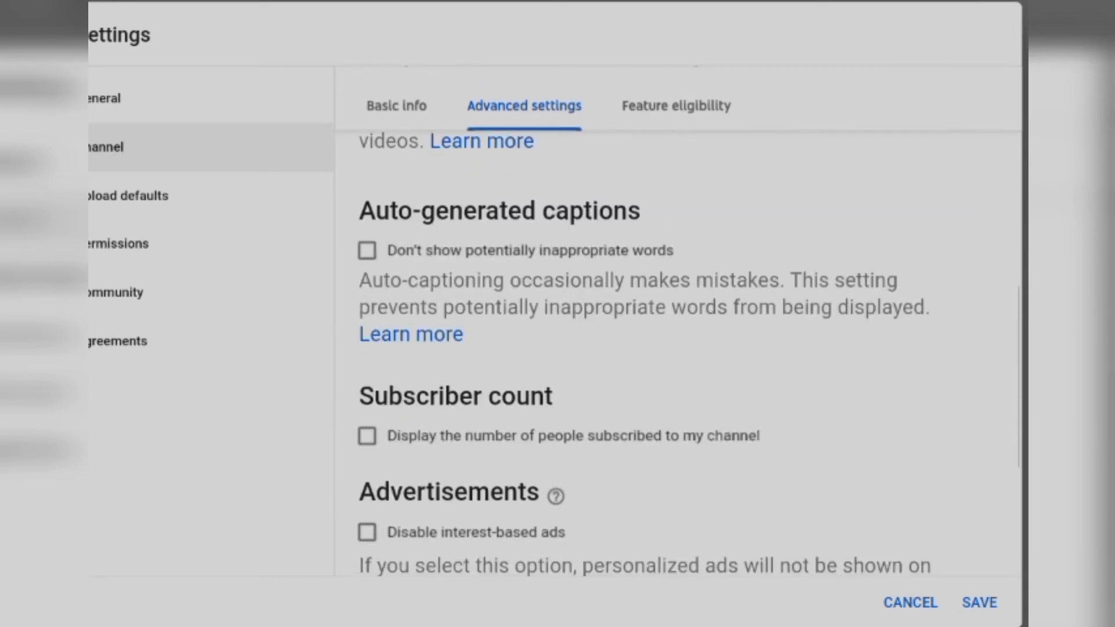
{"action": "scroll", "coordinate": [685, 349], "scroll_direction": "up", "scroll_amount": 3}
{"action": "scroll", "coordinate": [685, 349], "scroll_direction": "down", "scroll_amount": 6}
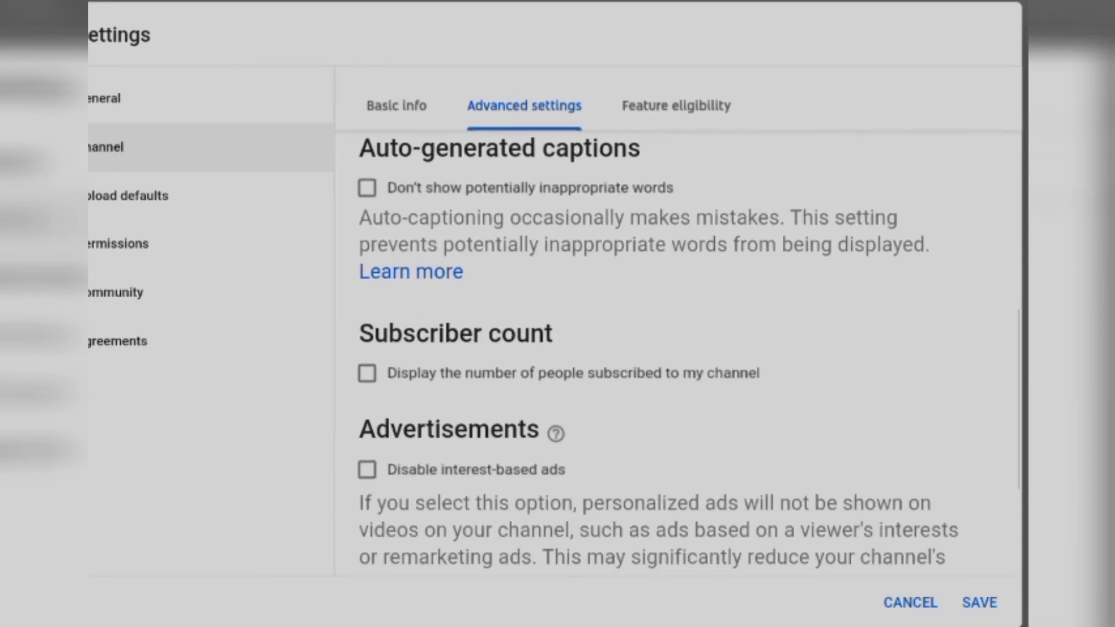
{"action": "scroll", "coordinate": [686, 348], "scroll_direction": "up", "scroll_amount": 2}
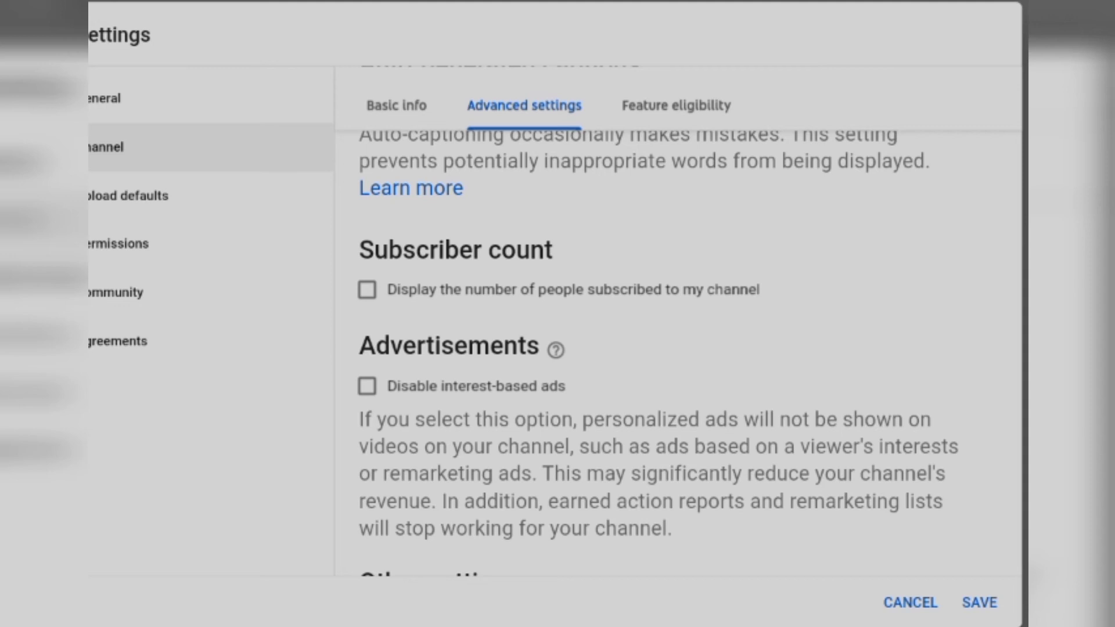
{"action": "left_click", "coordinate": [366, 289]}
{"action": "left_click", "coordinate": [366, 289]}
{"action": "scroll", "coordinate": [689, 349], "scroll_direction": "down", "scroll_amount": 3}
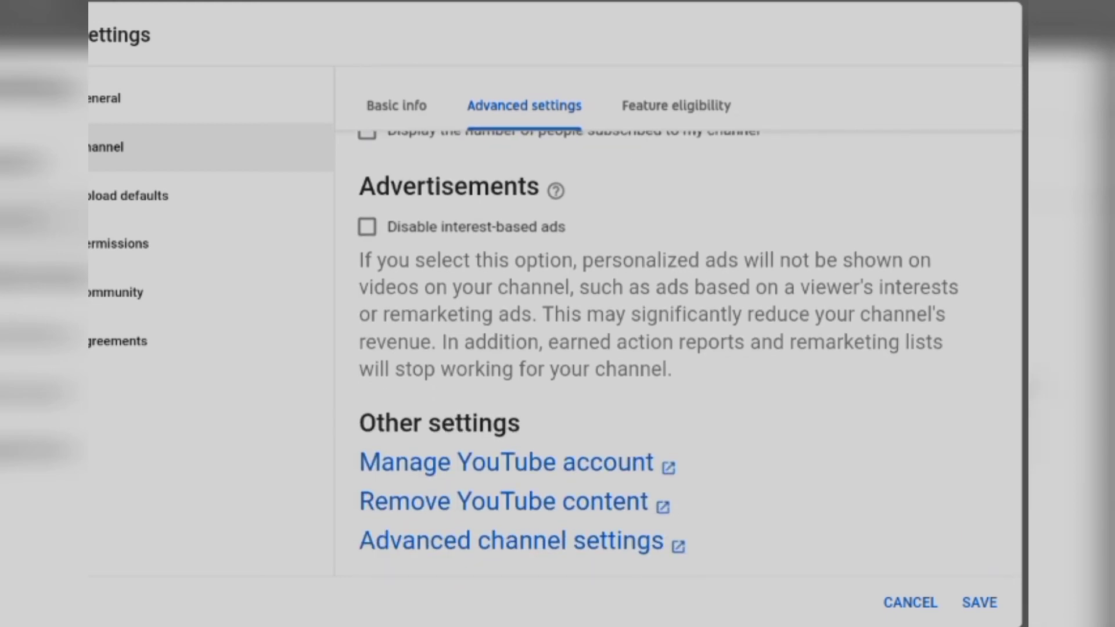
{"action": "scroll", "coordinate": [689, 348], "scroll_direction": "up", "scroll_amount": 10}
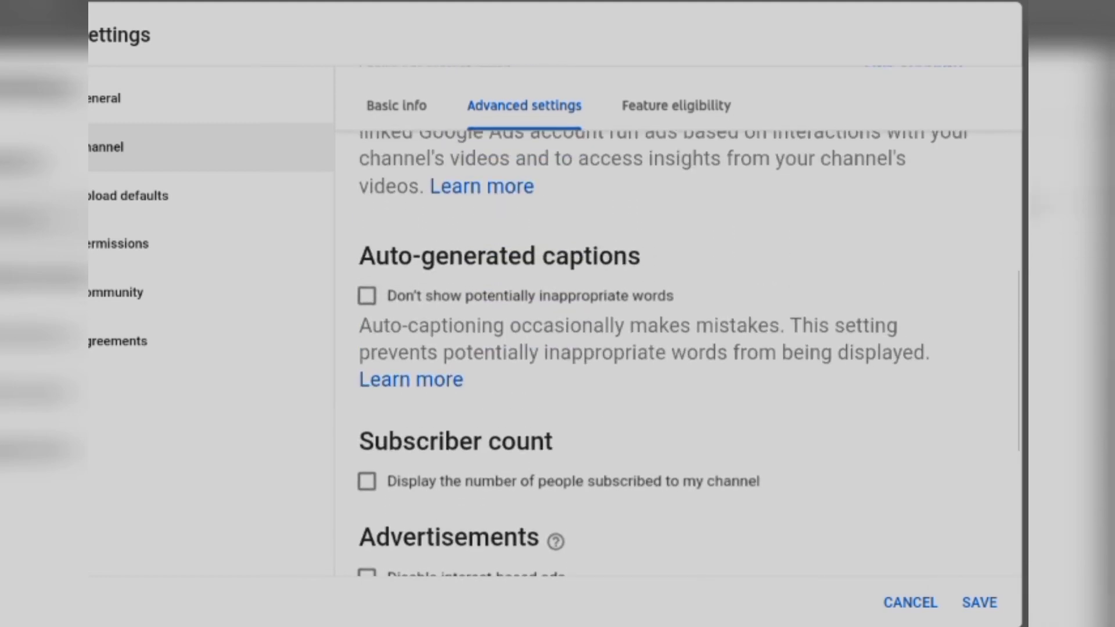
Step: Examine the channel's feature eligibility, including the details and requirements of the features that require phone verification
{"action": "left_click", "coordinate": [697, 105]}
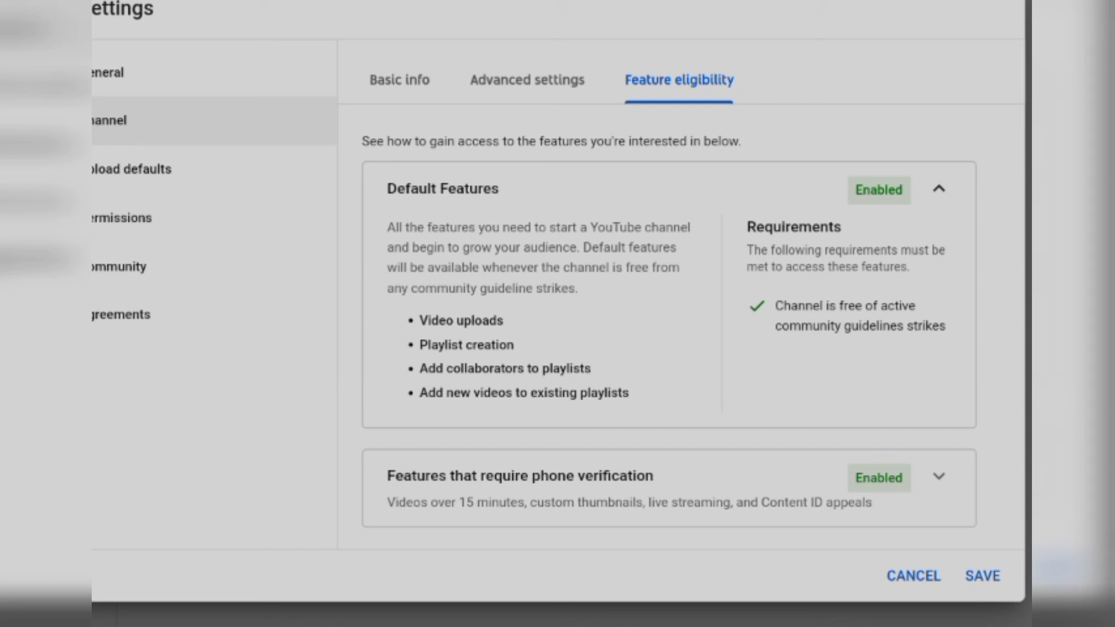
{"action": "left_click", "coordinate": [939, 476]}
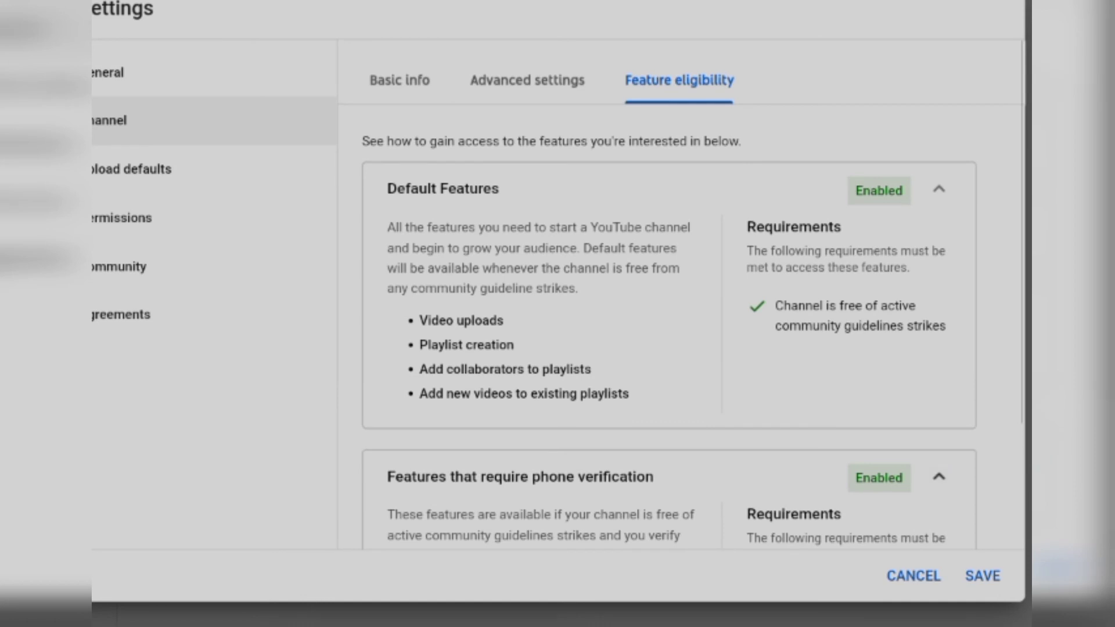
{"action": "scroll", "coordinate": [668, 349], "scroll_direction": "down", "scroll_amount": 3}
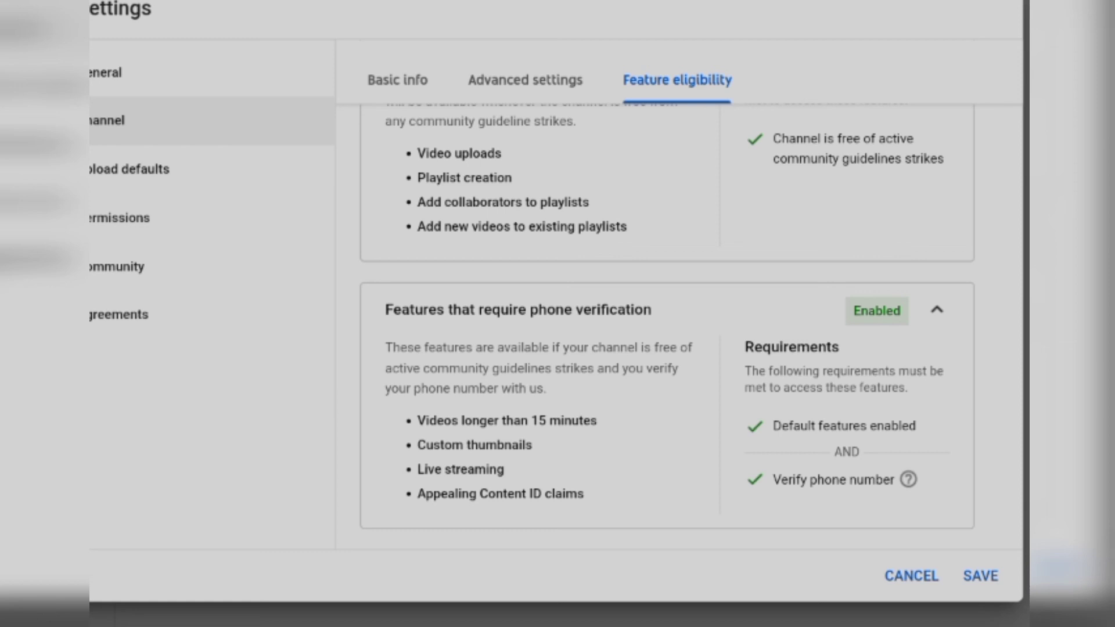
{"action": "left_click", "coordinate": [525, 80]}
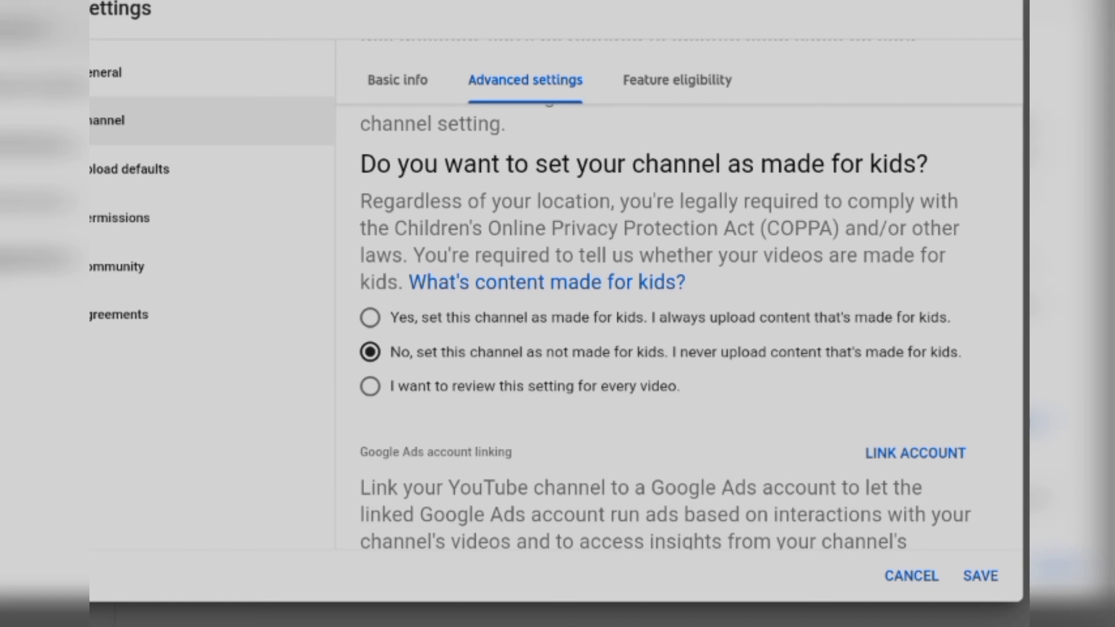
{"action": "left_click", "coordinate": [677, 81]}
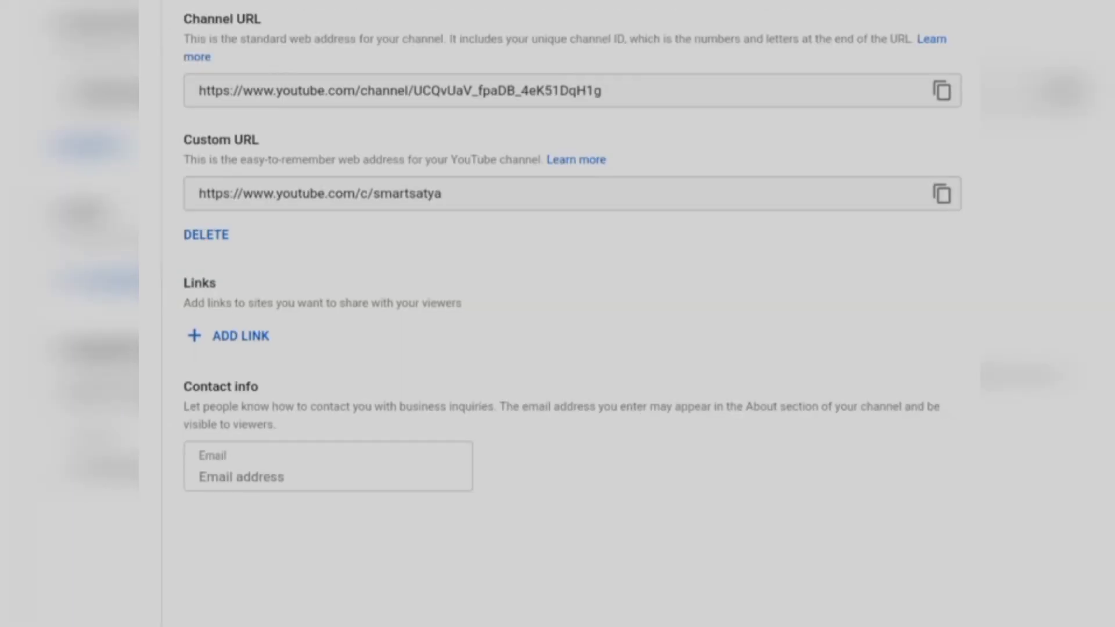
{"action": "scroll", "coordinate": [572, 313], "scroll_direction": "up", "scroll_amount": 4}
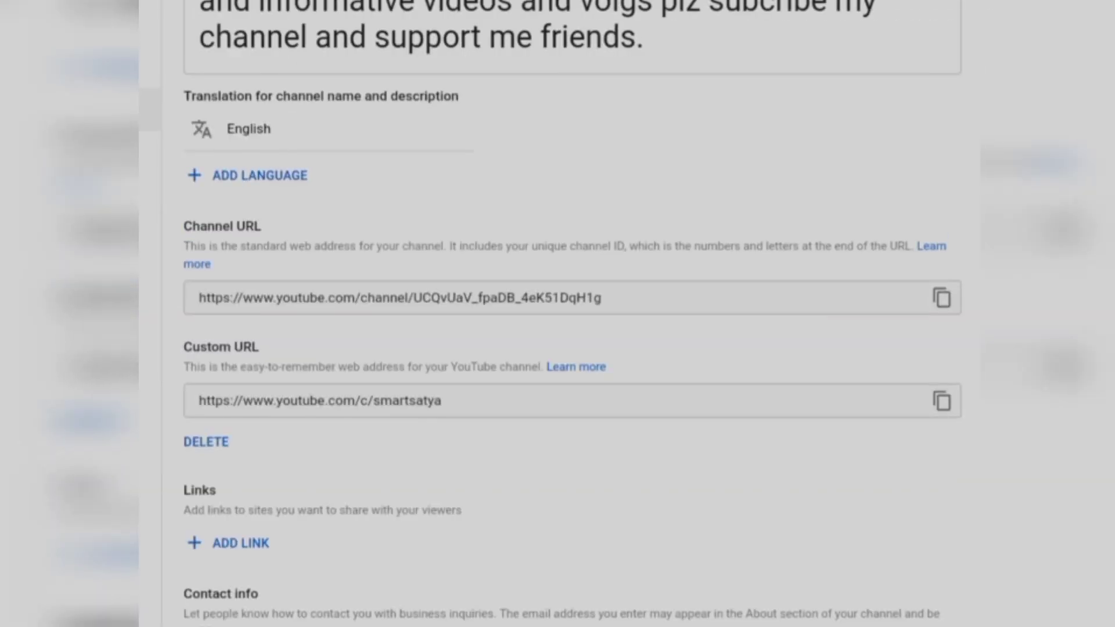